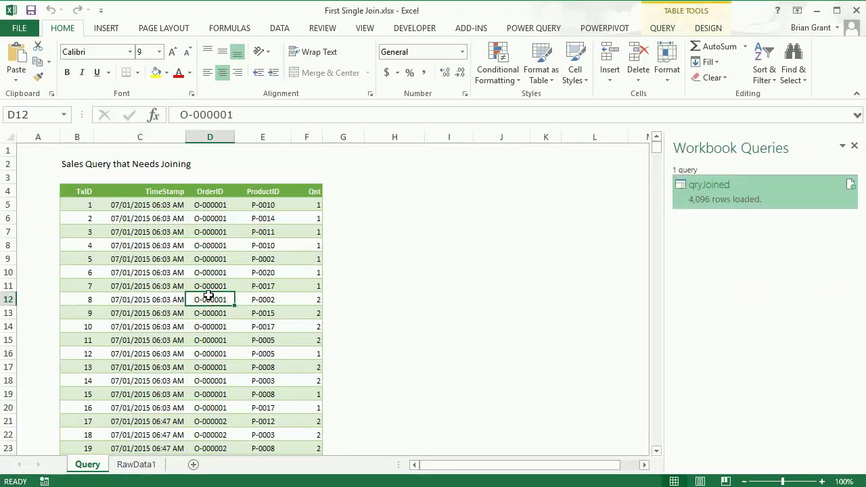
Step: Examine the sales query, the Sales fact table's columns and rows, and the Products dimension table's columns on the RawData1 sheet
left_click(177, 218)
left_click(166, 204)
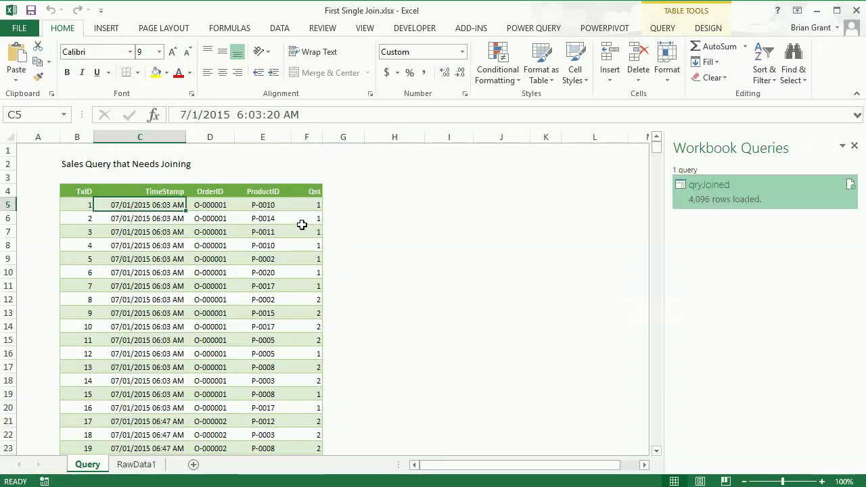
left_click(137, 464)
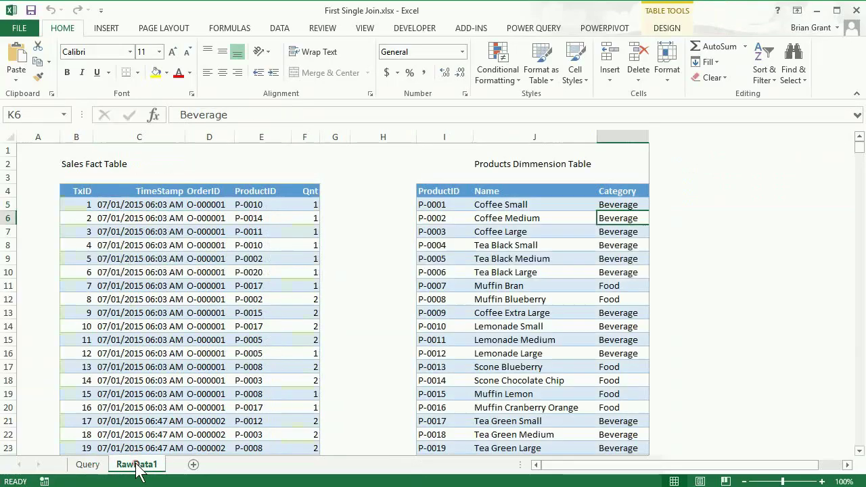
left_click(218, 244)
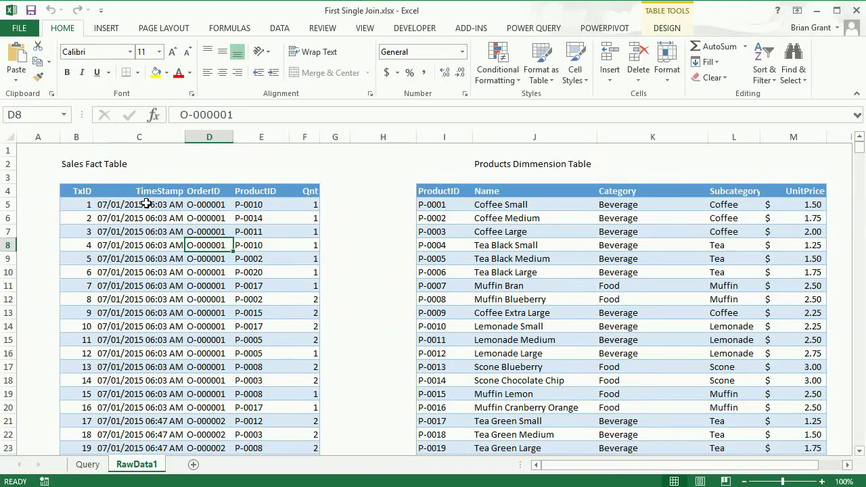
scroll(177, 245, "down", 10)
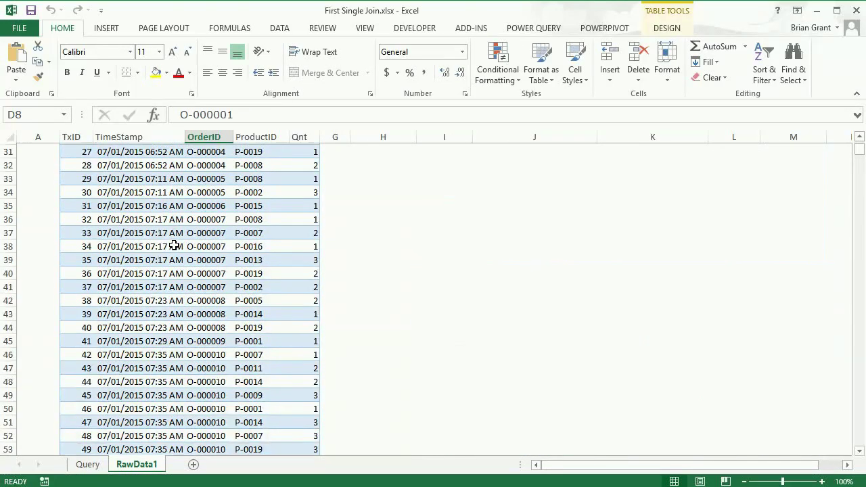
scroll(174, 246, "up", 10)
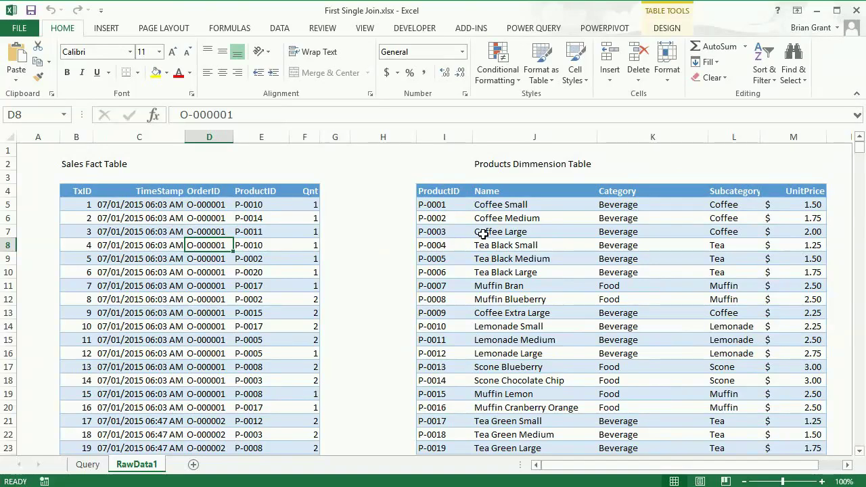
left_click(482, 234)
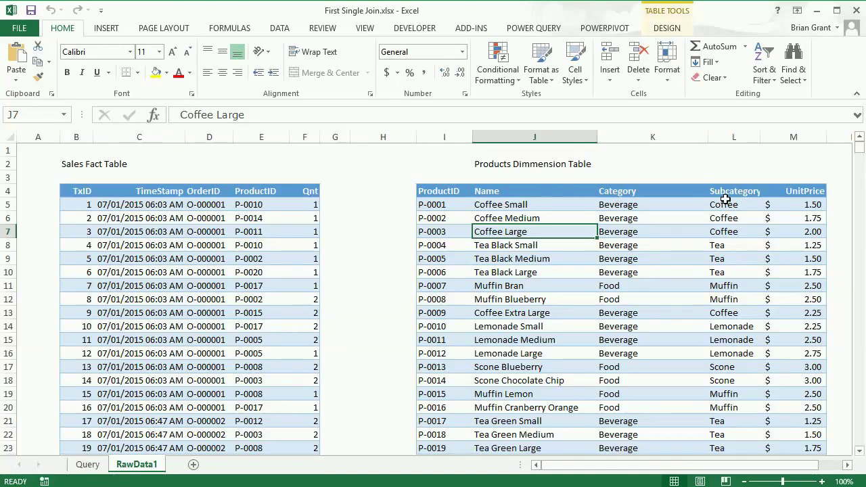
left_click(156, 229)
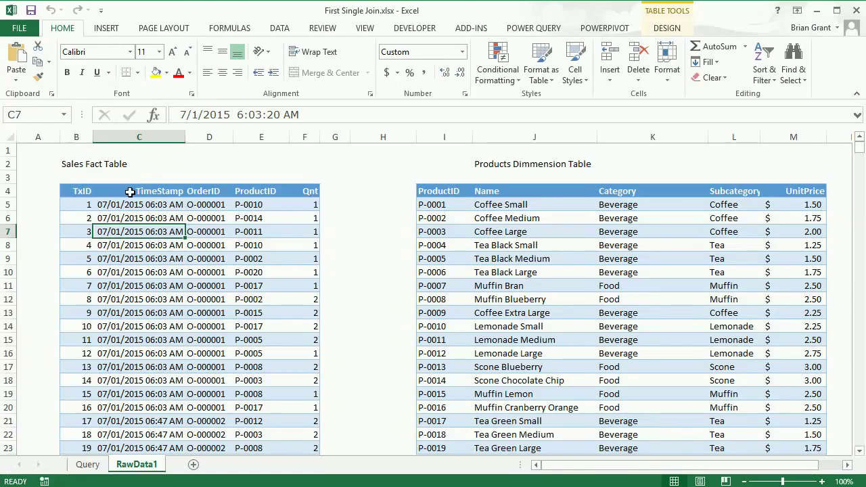
left_click(150, 218)
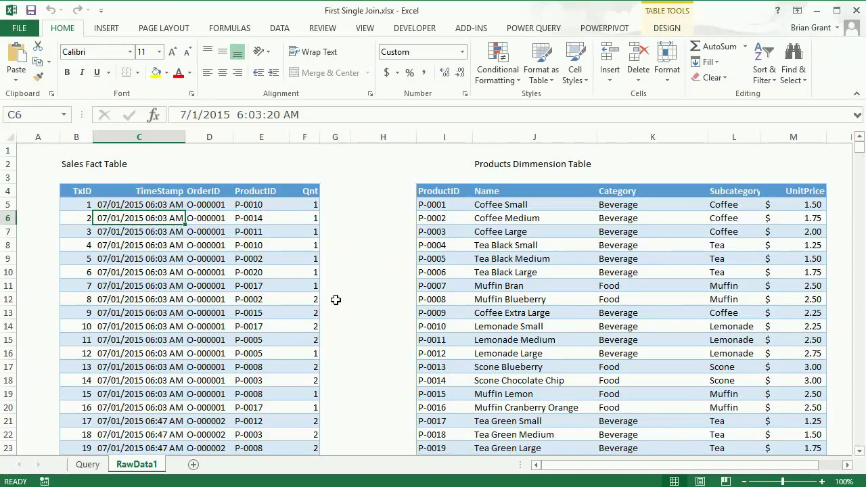
left_click(487, 205)
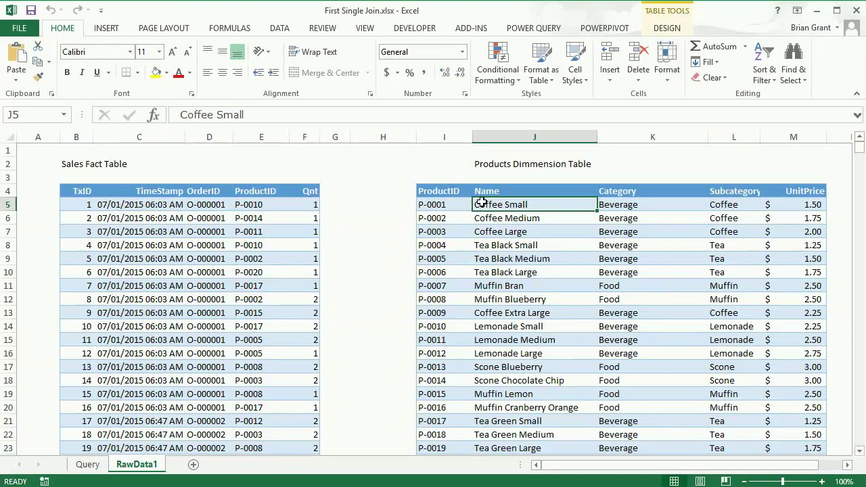
left_click(626, 205)
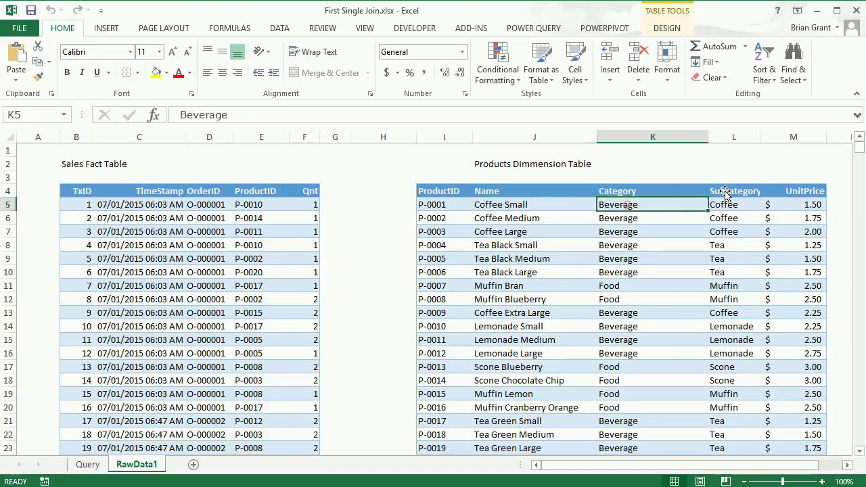
left_click(747, 203)
left_click(800, 203)
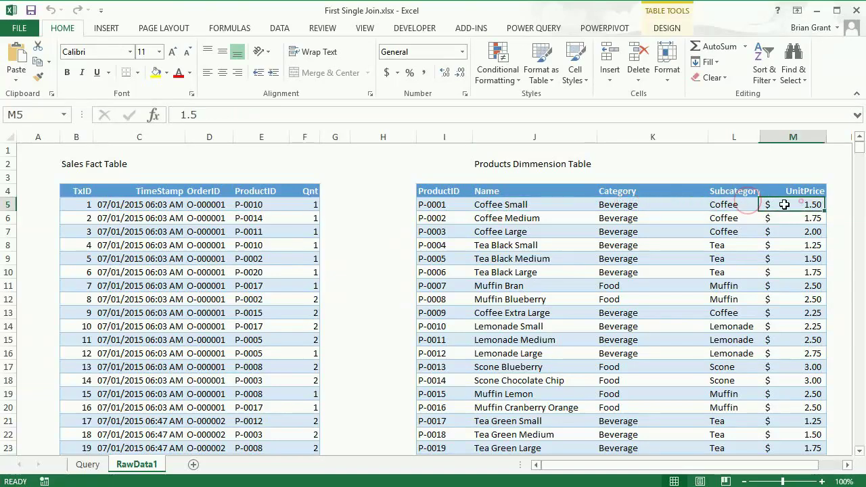
left_click(261, 216)
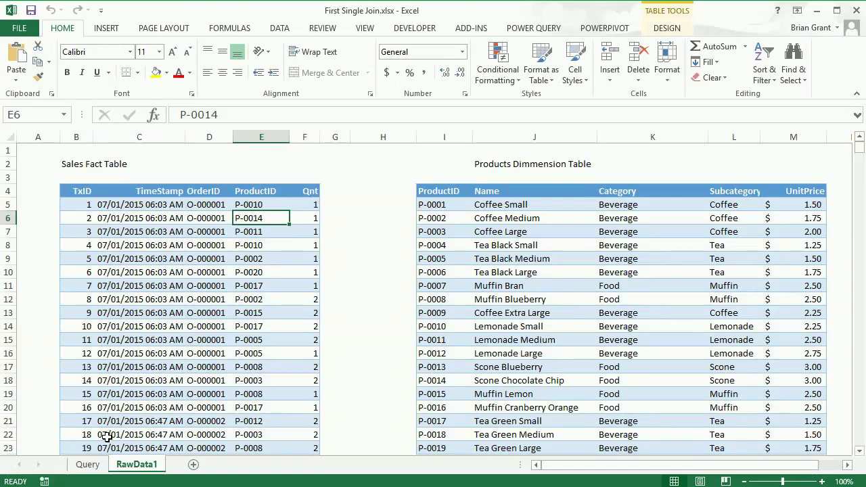
Step: Return to the Query sheet, check the list of workbook queries, and preview the details of qryJoined
left_click(86, 464)
left_click(150, 259)
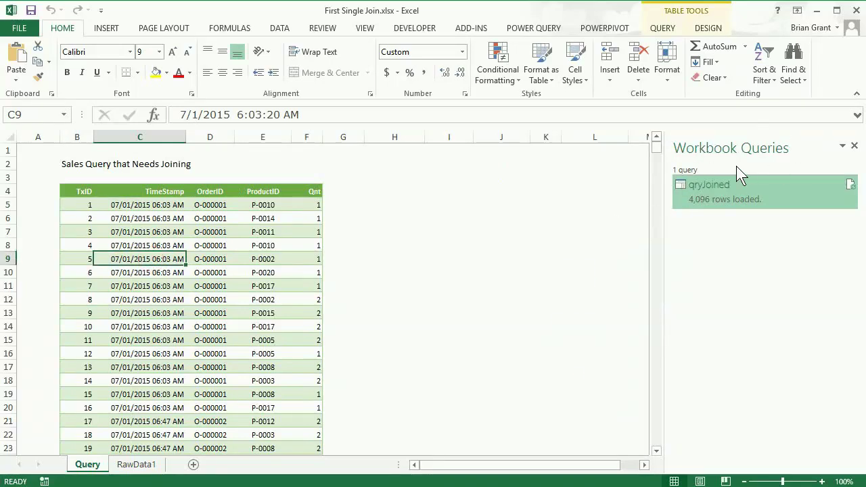
left_click(542, 30)
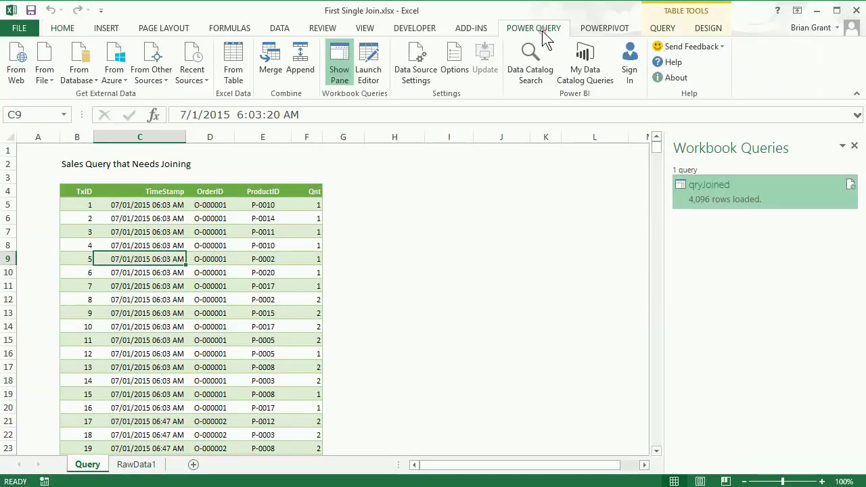
left_click(348, 61)
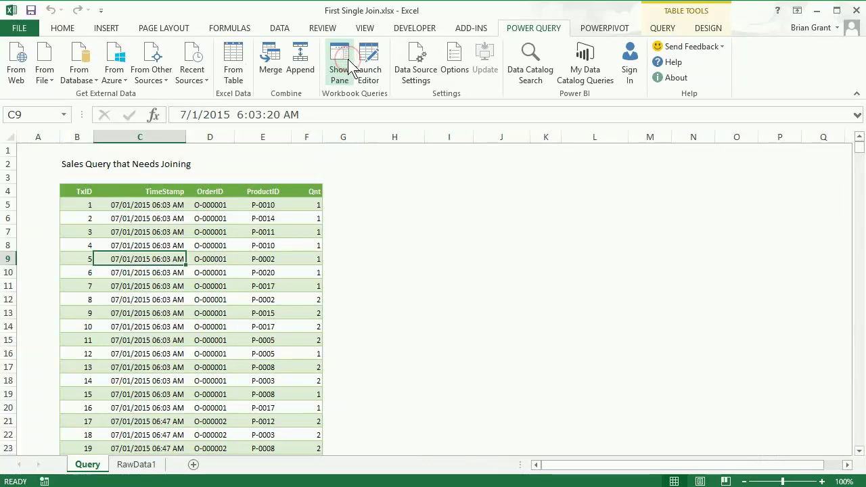
left_click(349, 62)
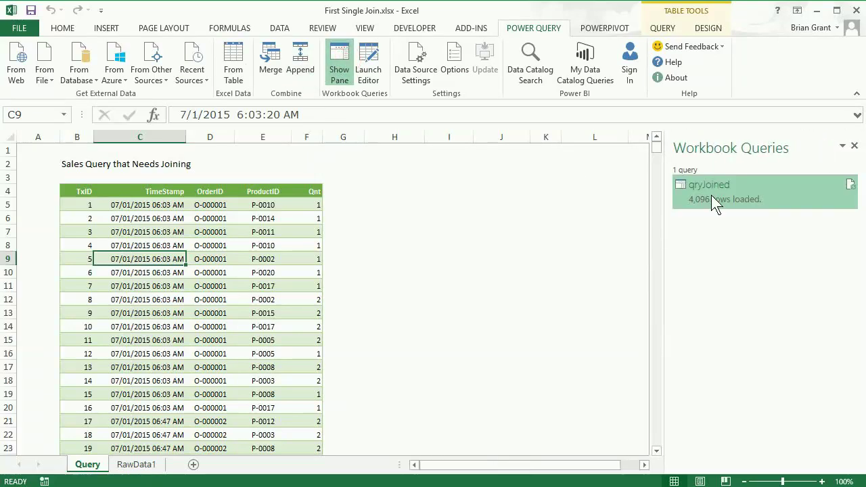
mouse_move(709, 197)
left_click(262, 248)
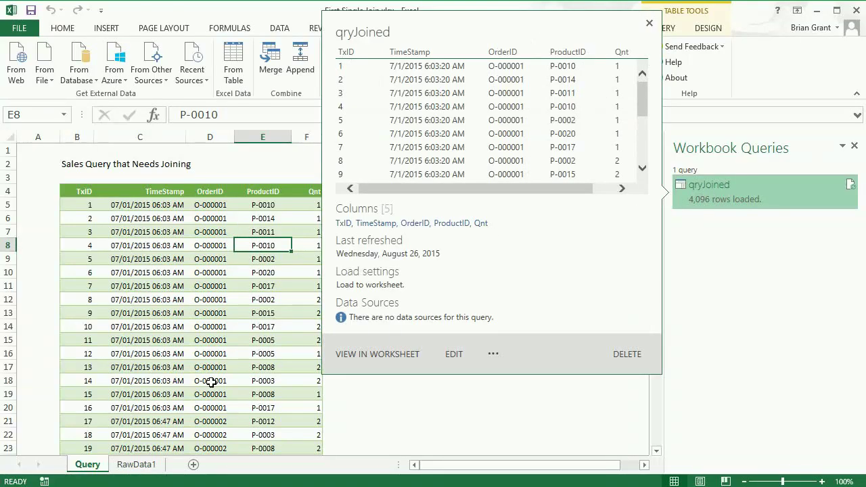
Step: Create a Power Query query from the Products dimension table on the RawData1 sheet and show the list of queries in the editor
left_click(133, 466)
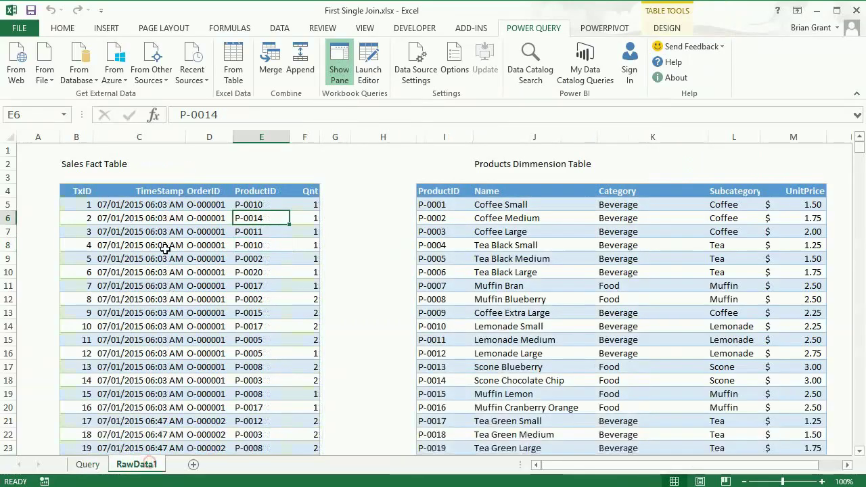
left_click(540, 242)
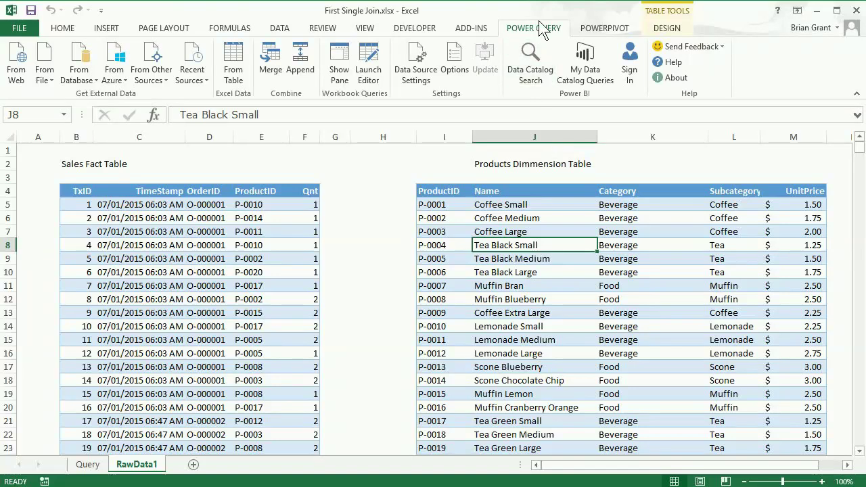
left_click(238, 63)
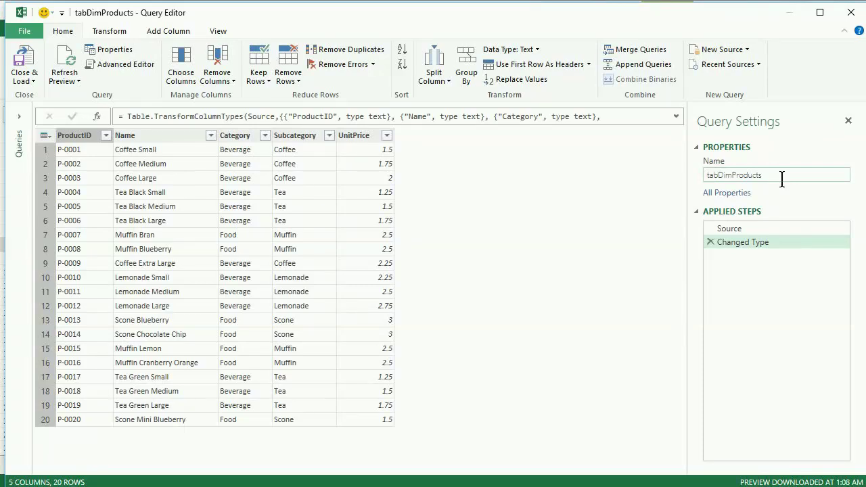
left_click(21, 122)
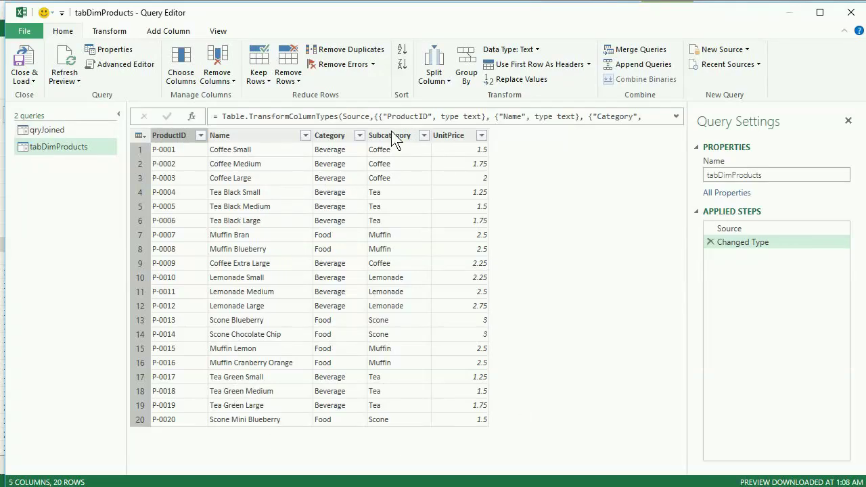
Step: Compare the two queries, then start a merge from qryJoined with tabDimProducts as the second table
left_click(88, 129)
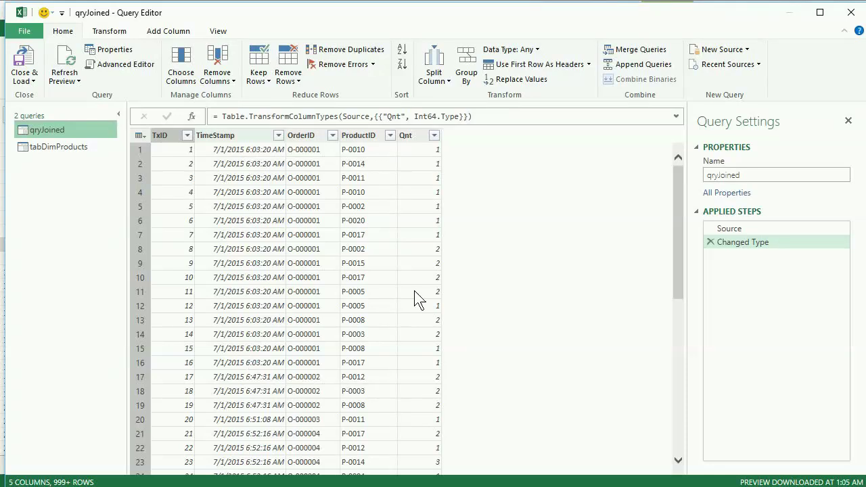
left_click(92, 144)
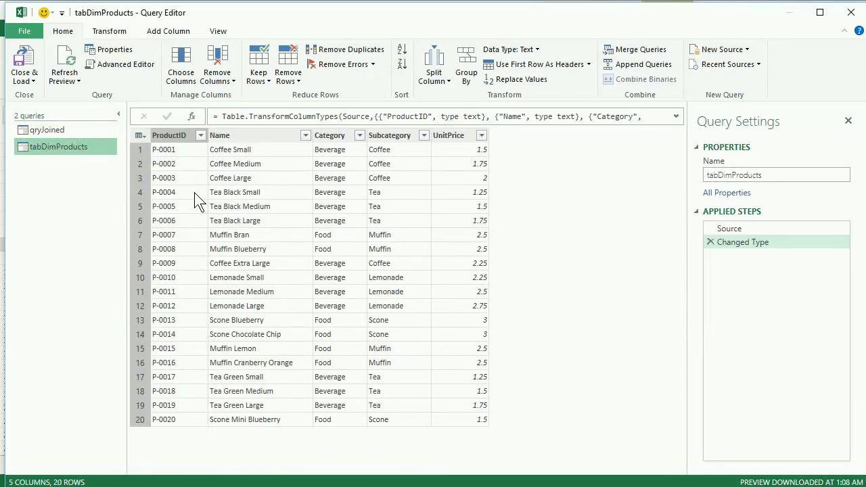
left_click(84, 131)
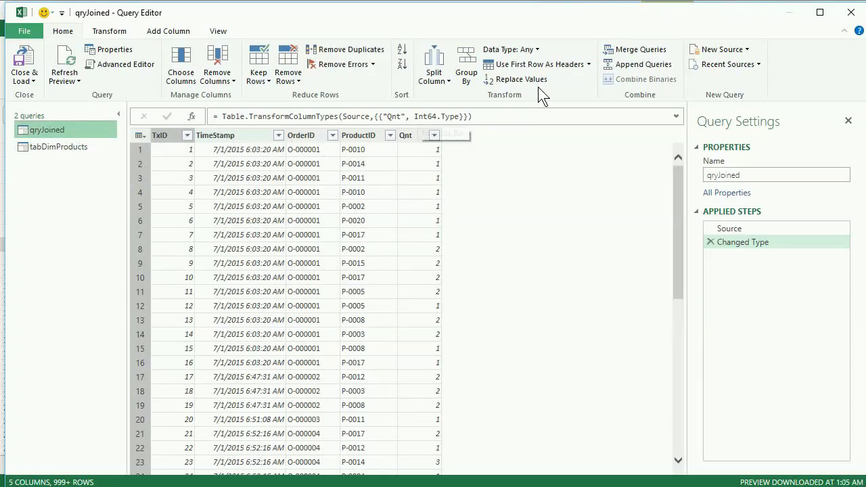
left_click(628, 48)
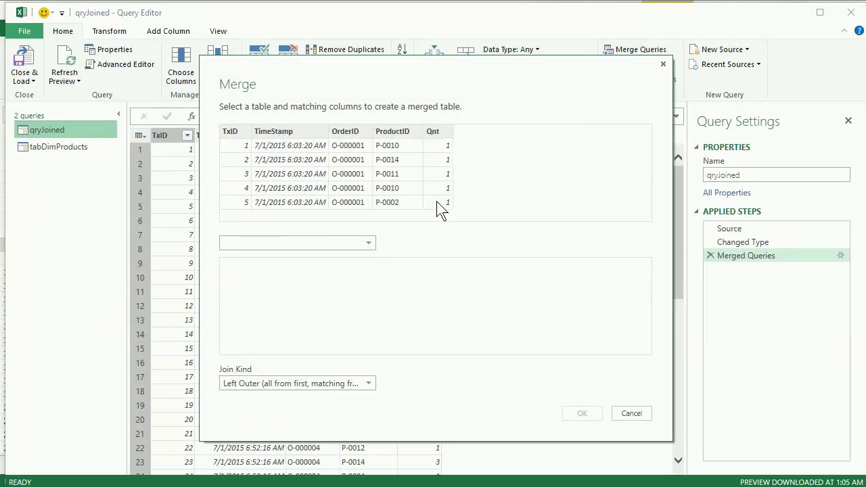
left_click(368, 243)
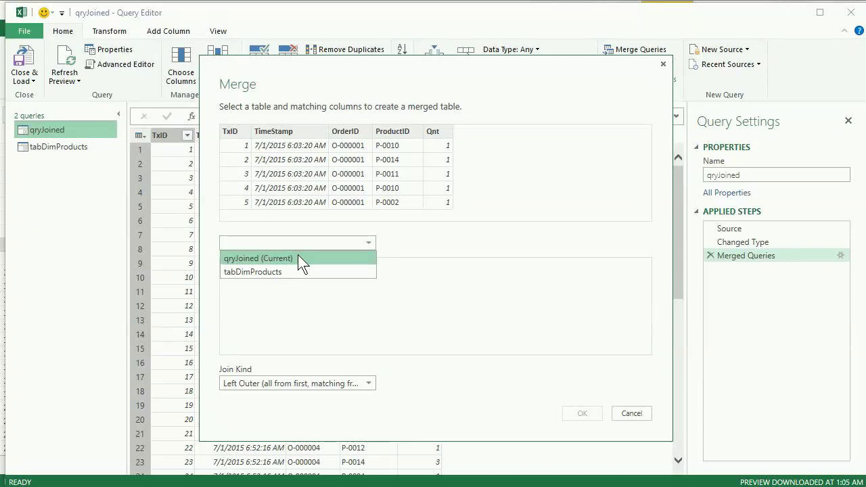
left_click(257, 271)
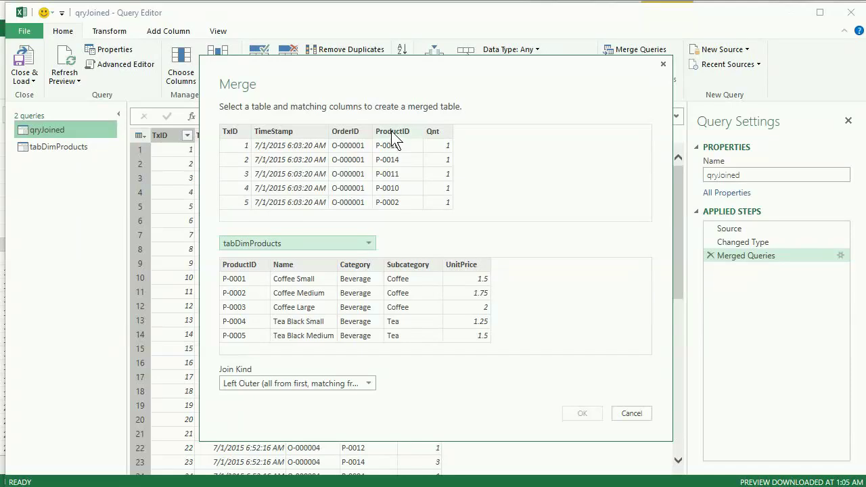
Step: Match the two tables on their ProductID columns with a Left Outer join and complete the merge
left_click(391, 133)
left_click(240, 267)
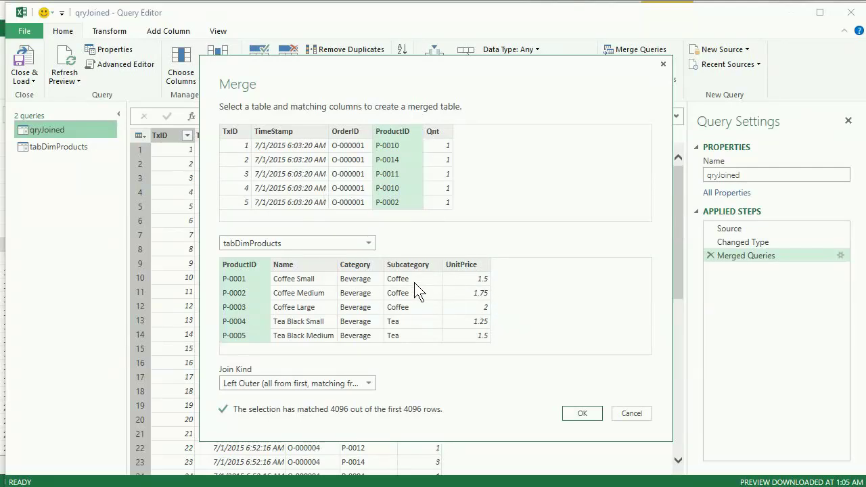
left_click(369, 383)
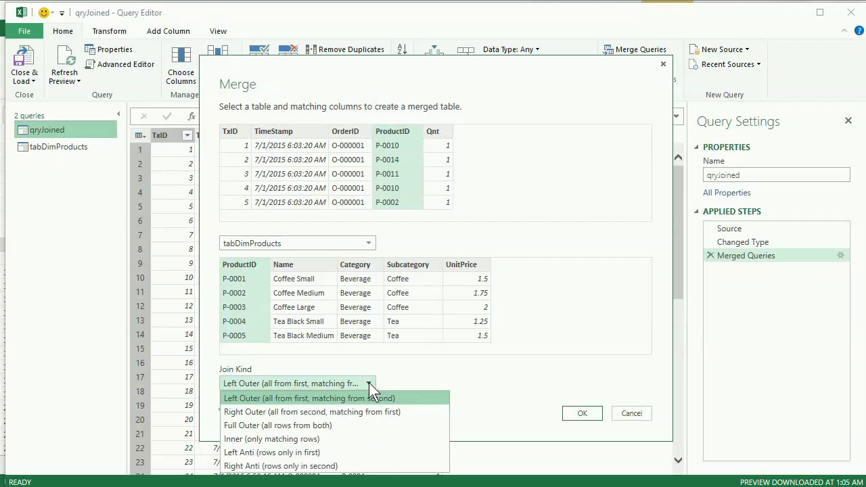
left_click(323, 396)
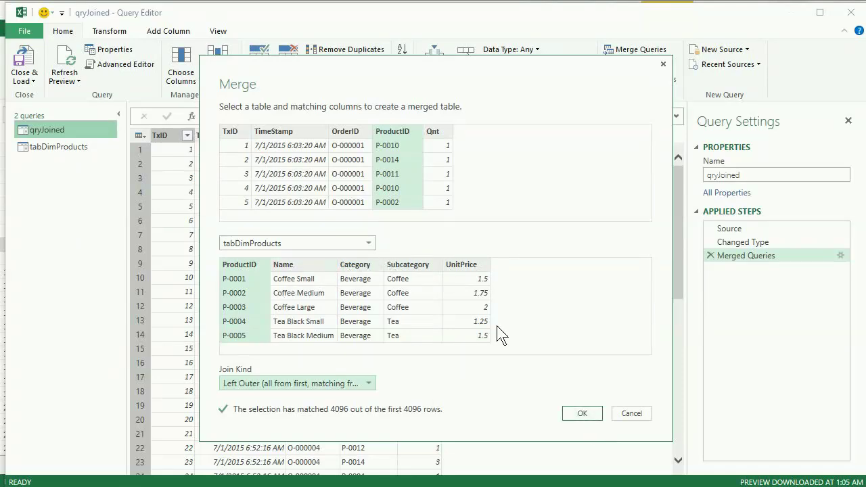
left_click(586, 415)
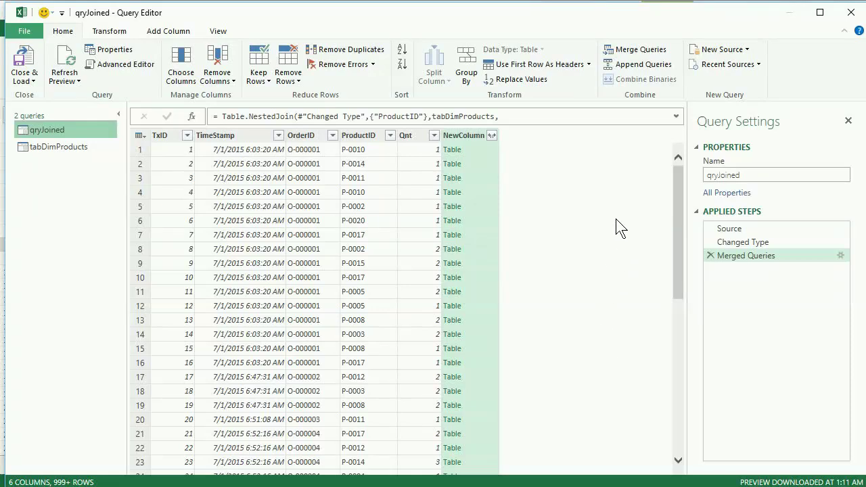
Step: Expand the merged table column into Name, Category, Subcategory and UnitPrice, without ProductID or the original column name as prefix, and review the columns
left_click(471, 150)
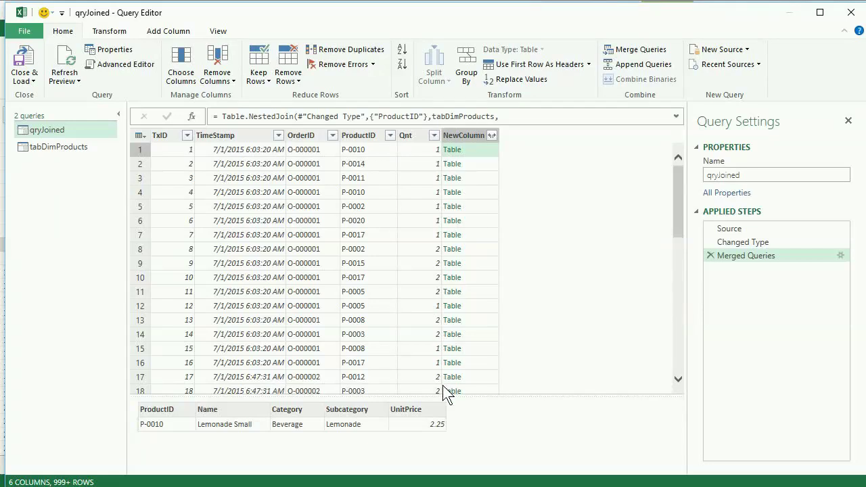
left_click(470, 207)
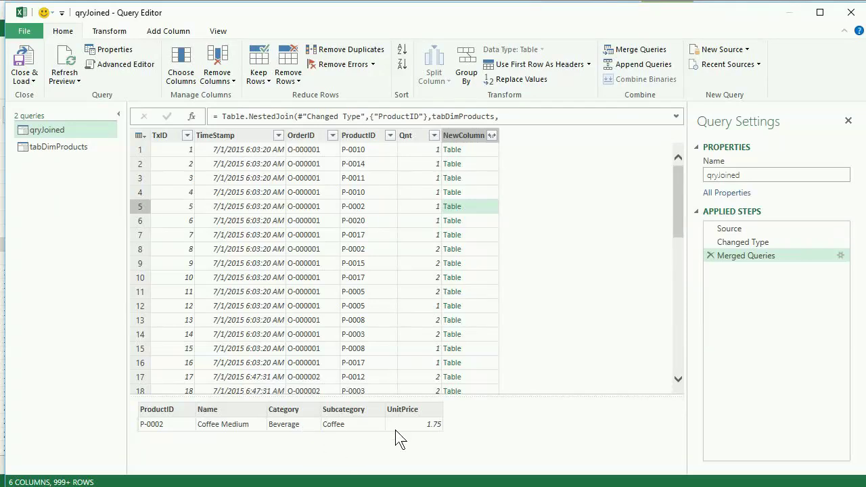
left_click(492, 136)
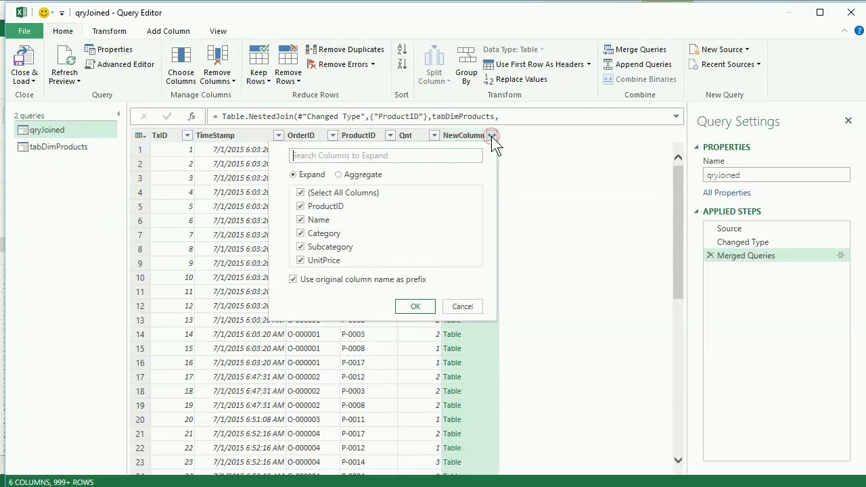
left_click(294, 280)
left_click(302, 204)
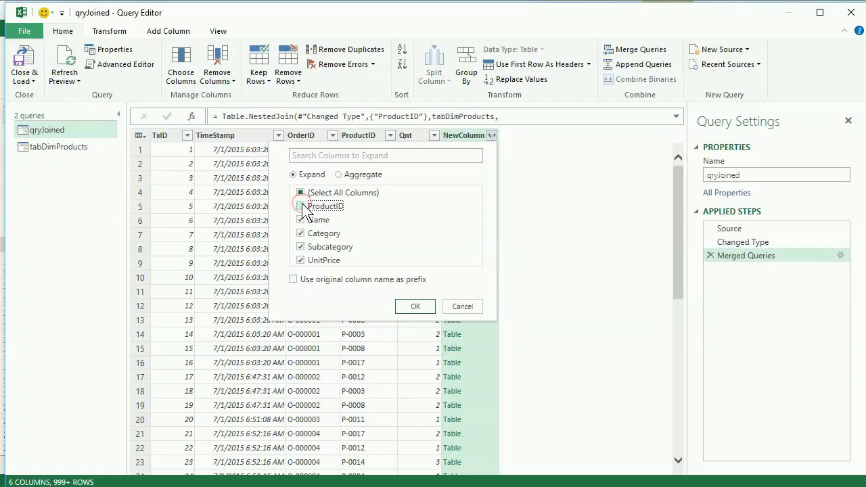
left_click(414, 306)
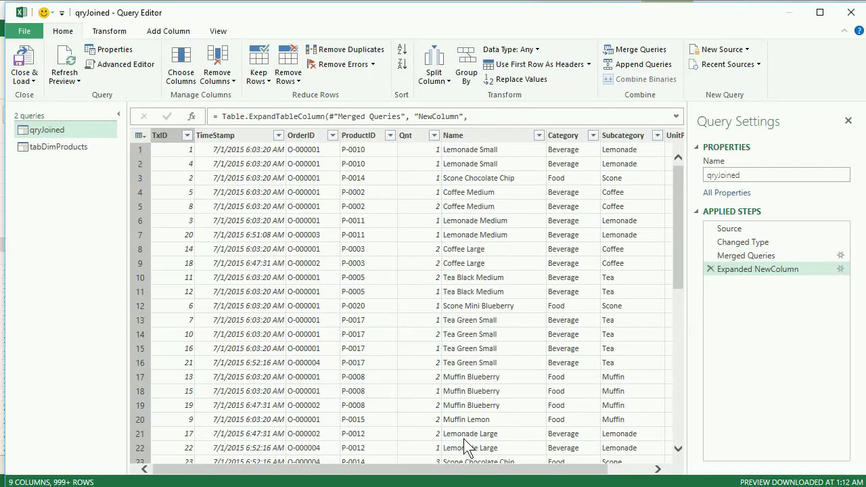
left_click_drag(473, 468, 551, 467)
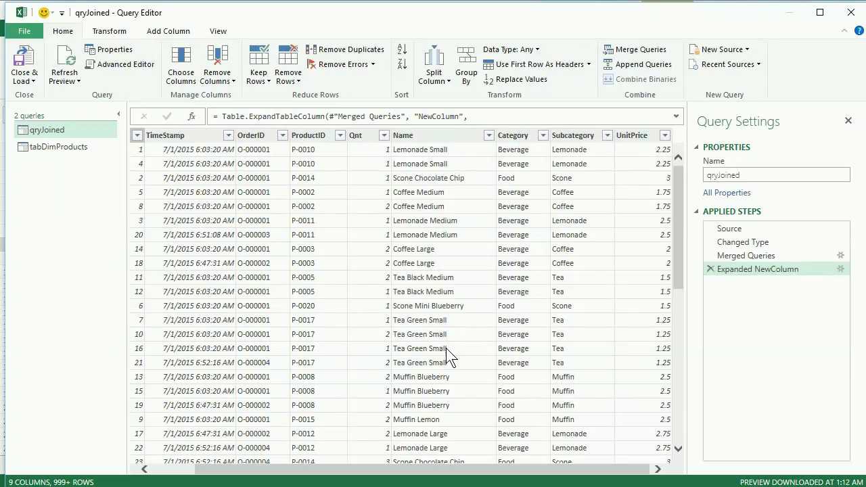
left_click_drag(530, 468, 453, 469)
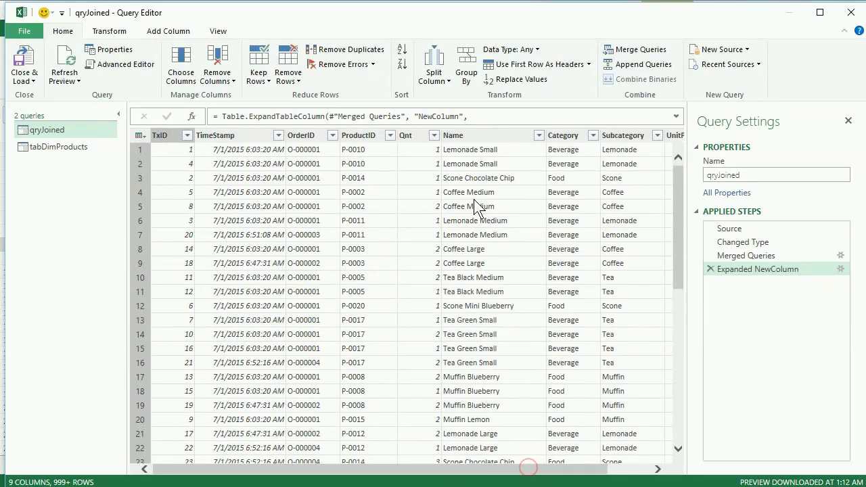